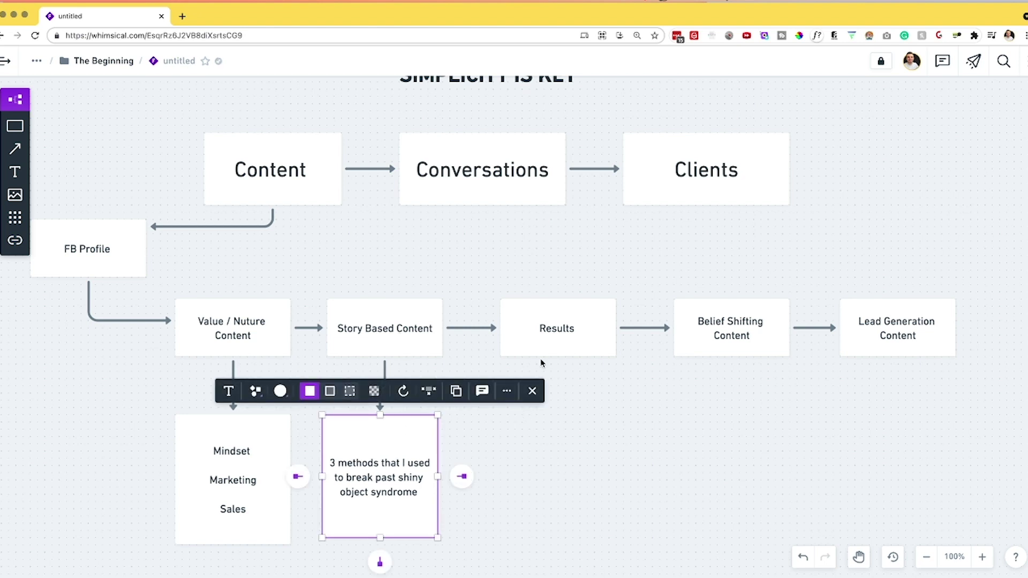
Step: Add a connected box below Results and stretch it taller
left_click(548, 349)
left_click(557, 381)
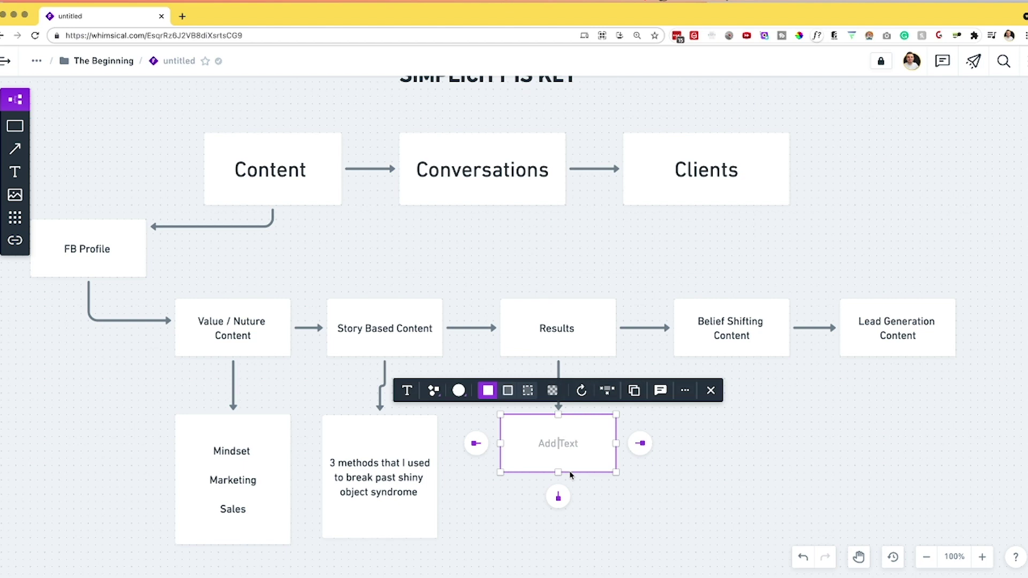
left_click_drag(560, 493, 560, 530)
left_click(559, 479)
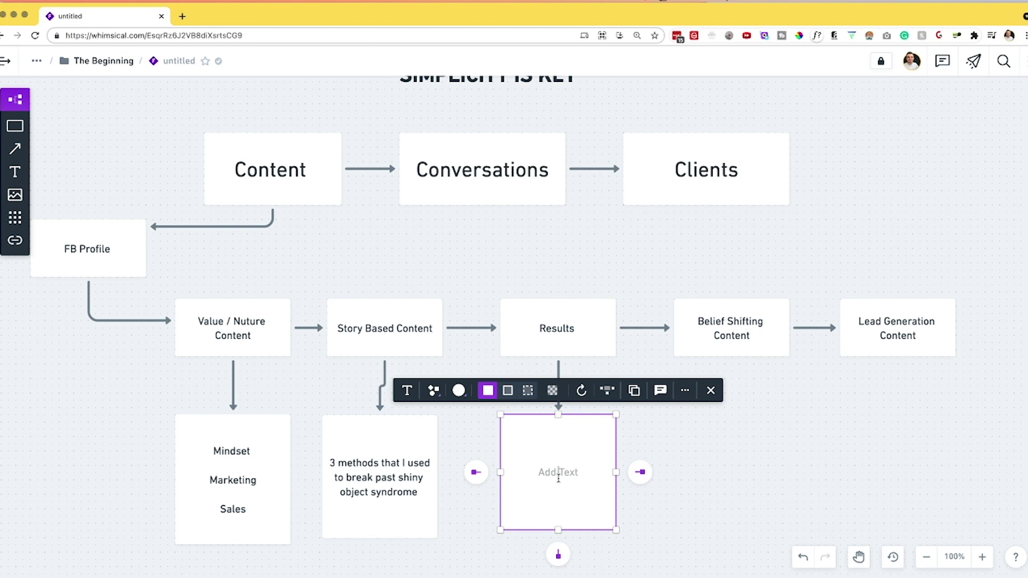
Step: List 'Client Wins', 'Personal Business Wins' and 'Income Wins' on separate lines in the new box
type("Client Wins")
key("Return")
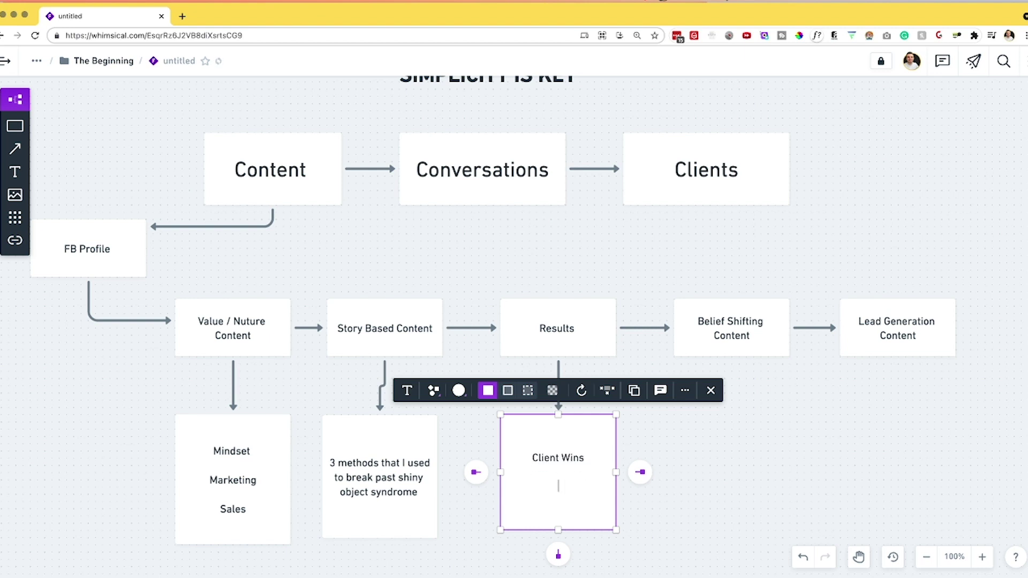
type("Personal Business Wins")
key("Return")
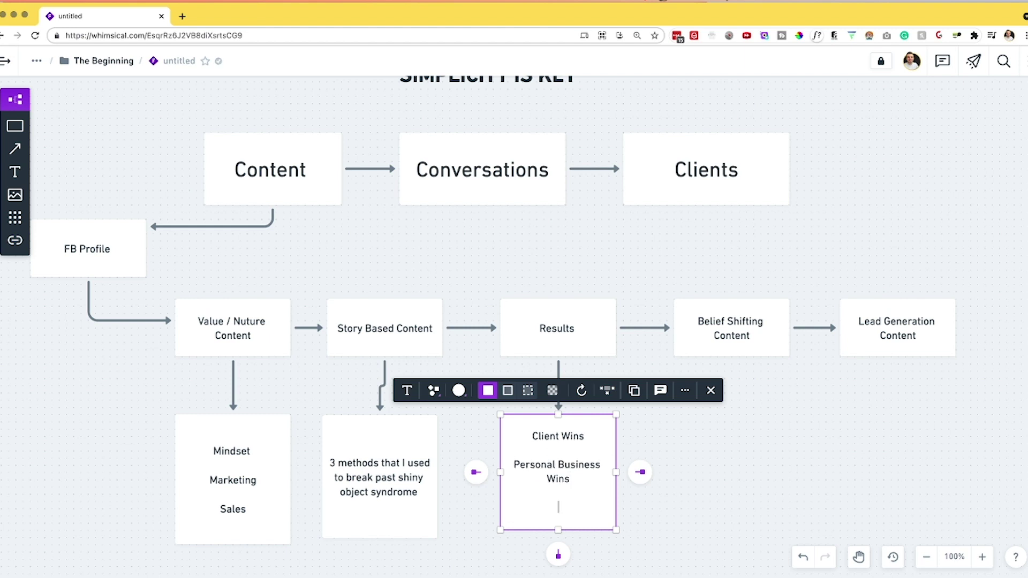
type("Income Wins")
key("Return")
key("BackSpace")
left_click(672, 453)
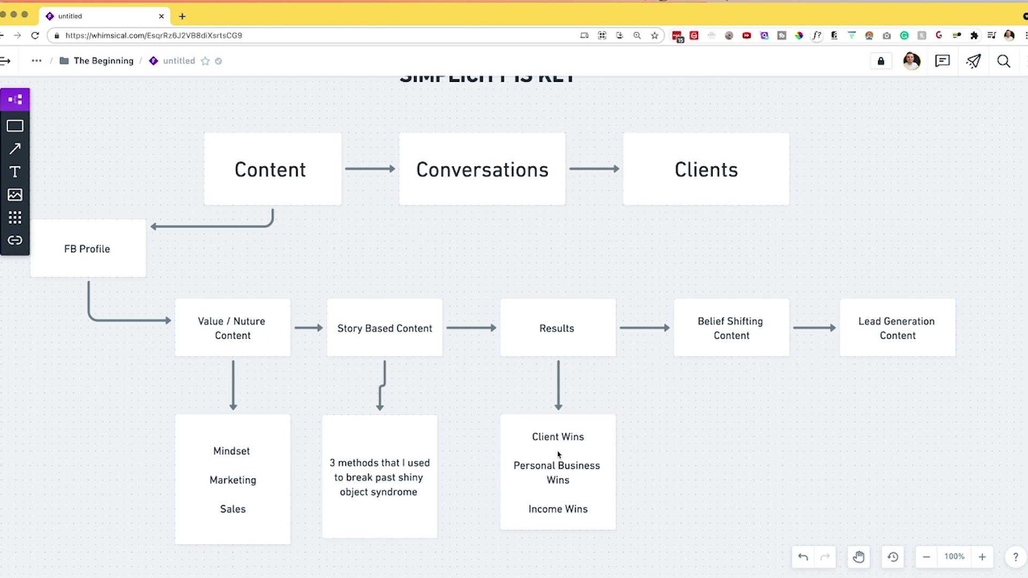
left_click(733, 357)
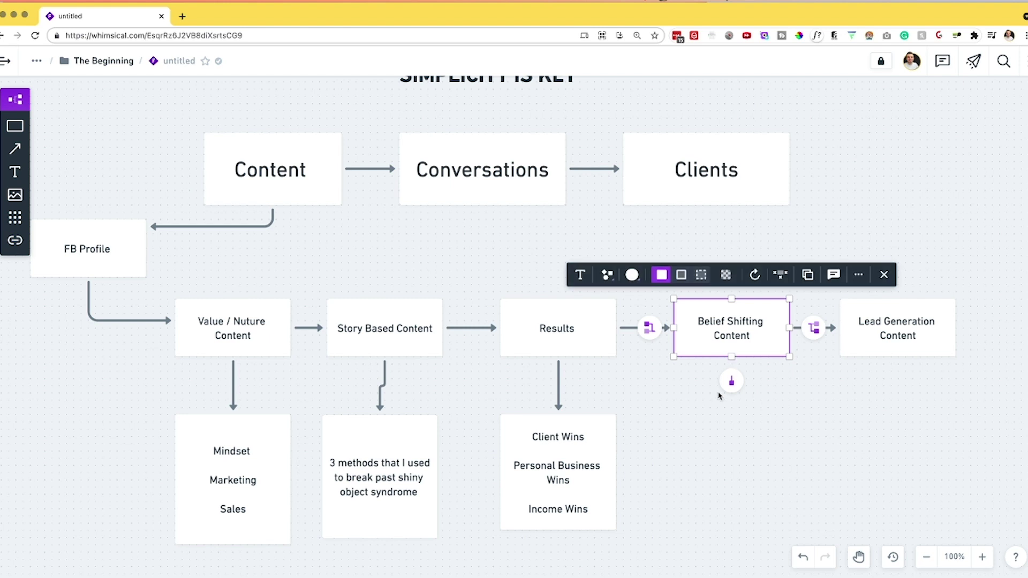
Step: Add a tall box under Belief Shifting Content asking what false beliefs your target audience holds that you can address
left_click(731, 381)
left_click_drag(732, 472, 739, 527)
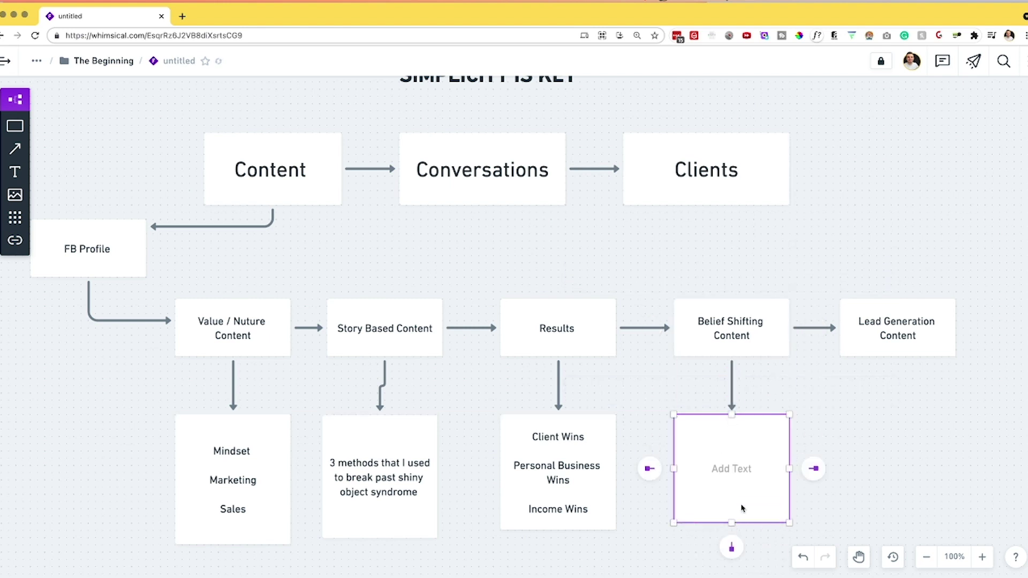
type("What fal")
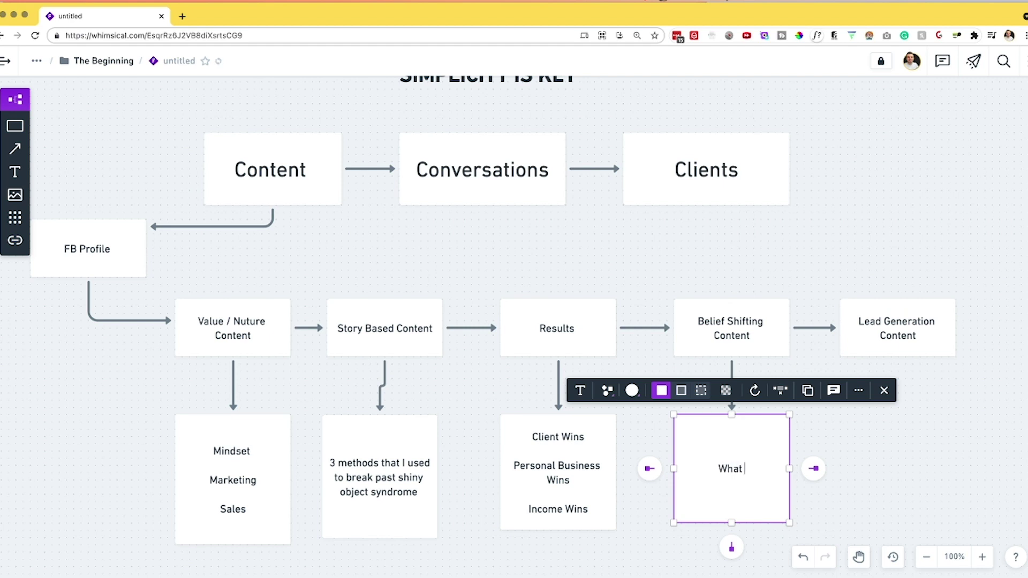
key("BackSpace")
key("BackSpace")
key("BackSpace")
type("are some false bel")
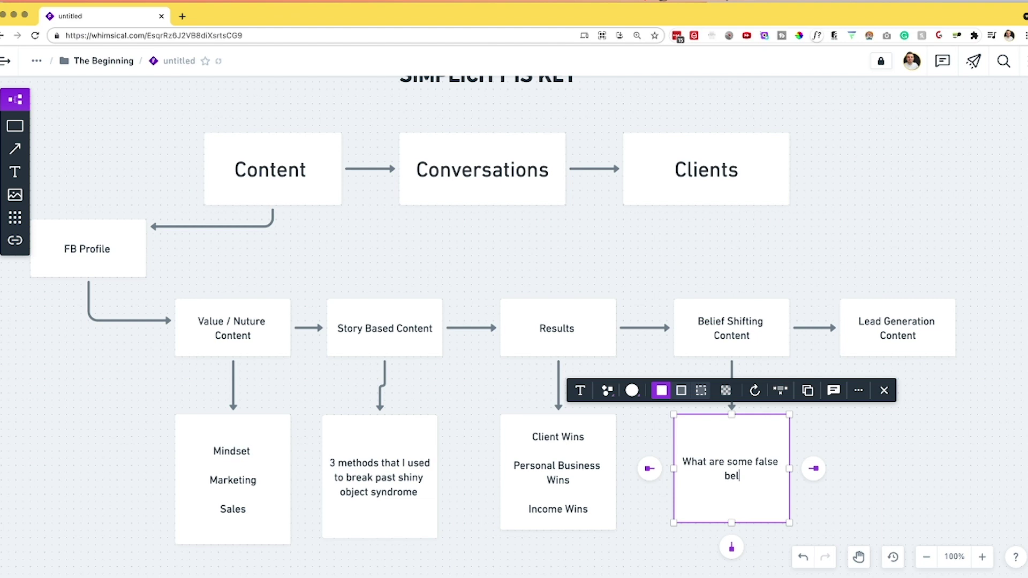
type("iefs that your tar")
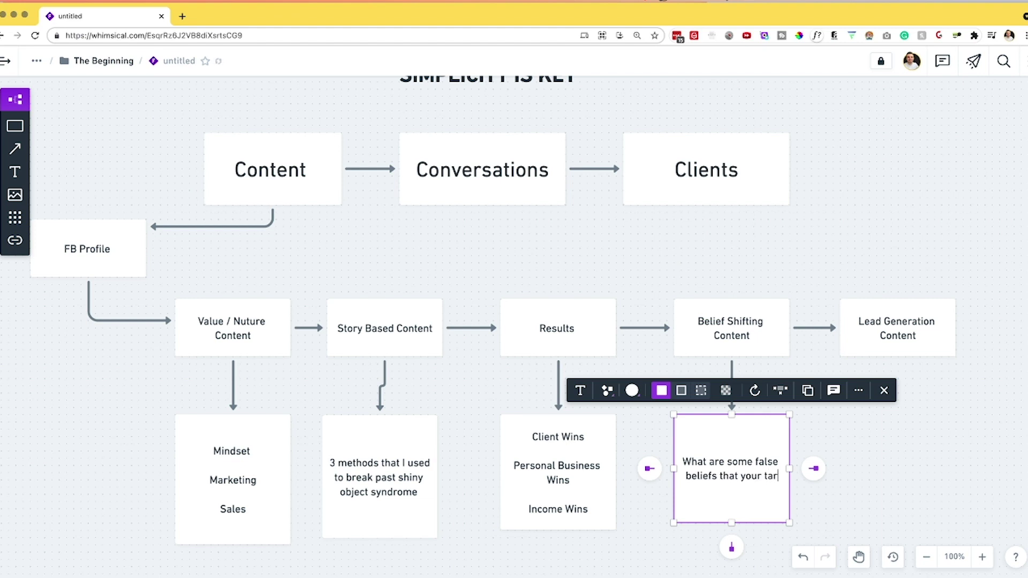
type("get audience is dealing with ")
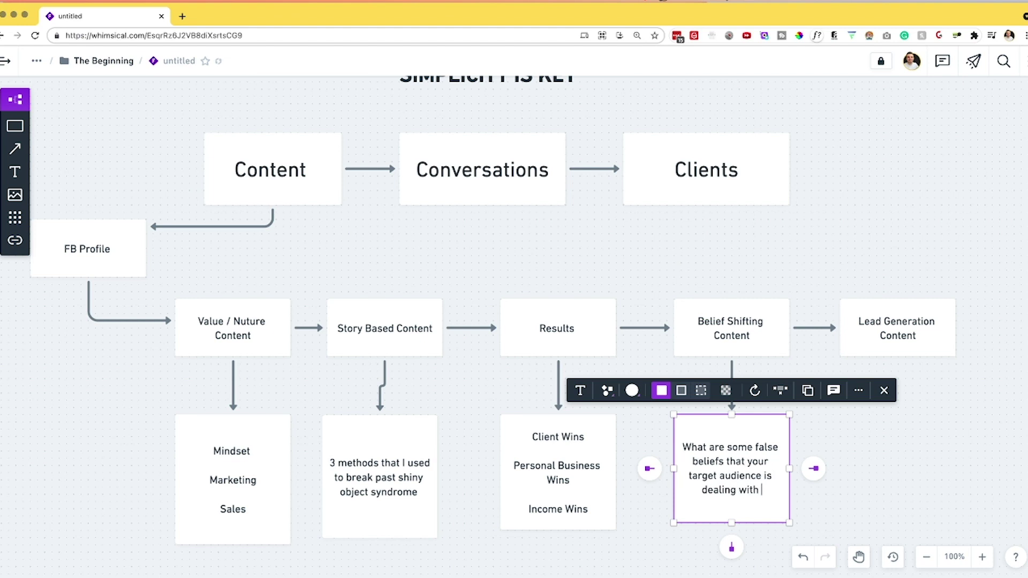
type("thata you can")
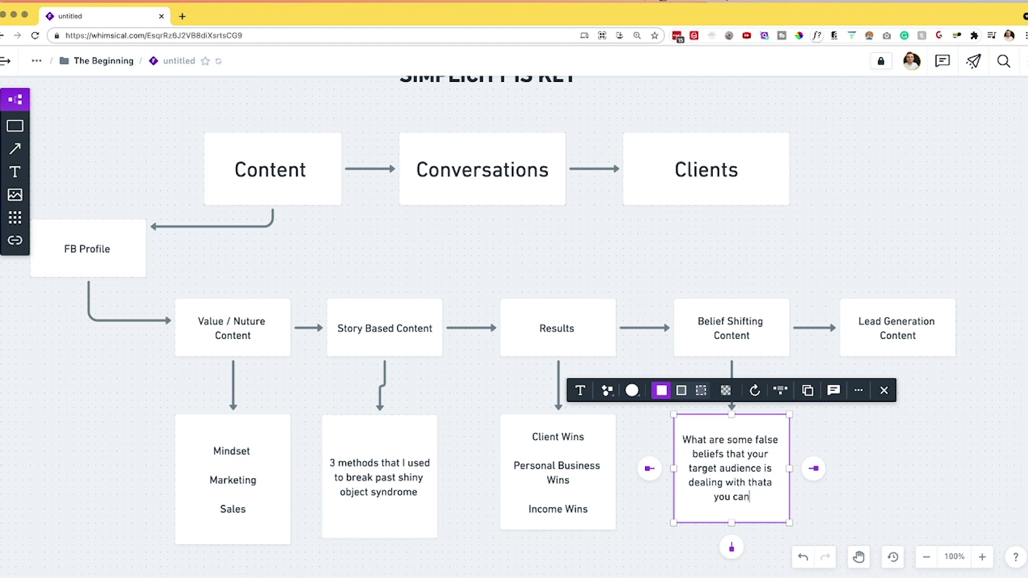
type(" shed light on ")
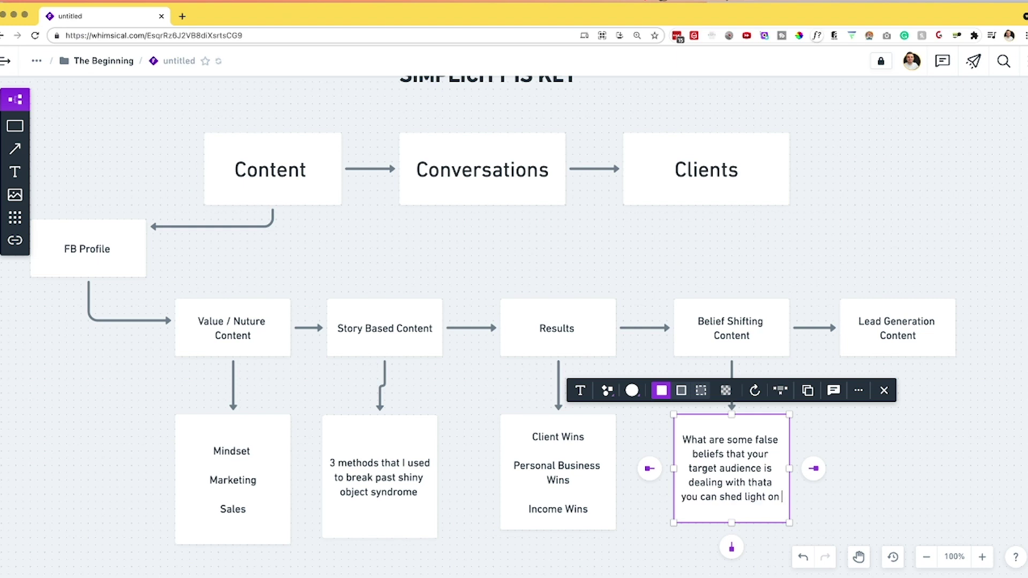
type("and provide ")
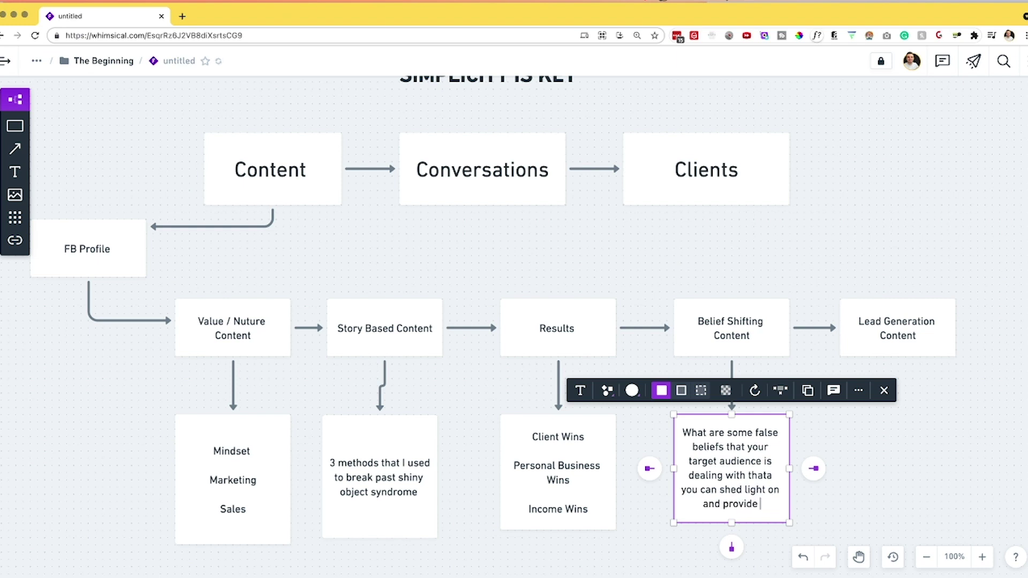
type("breakthroughs an")
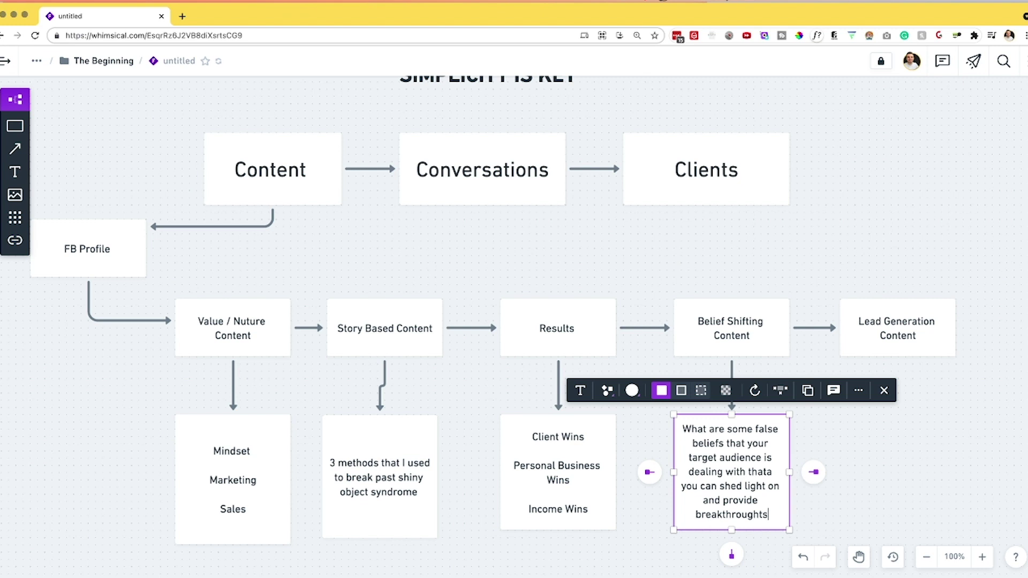
type("d i")
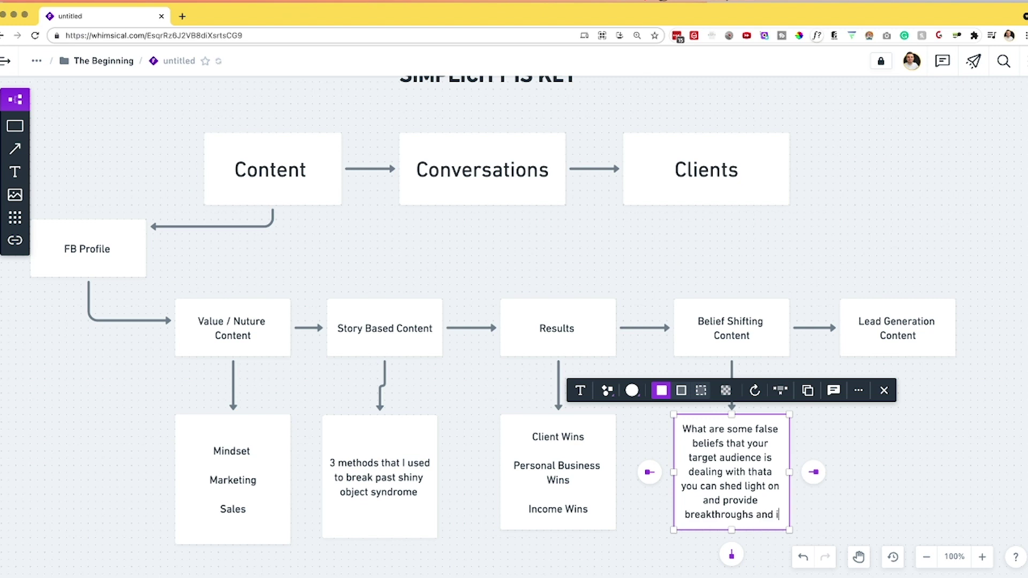
type("nspiration")
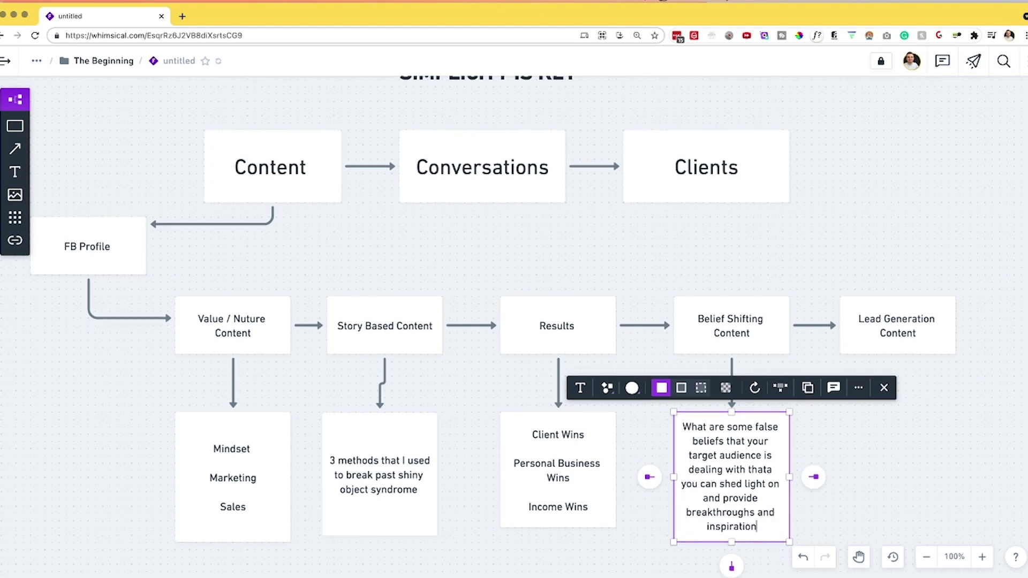
left_click(822, 463)
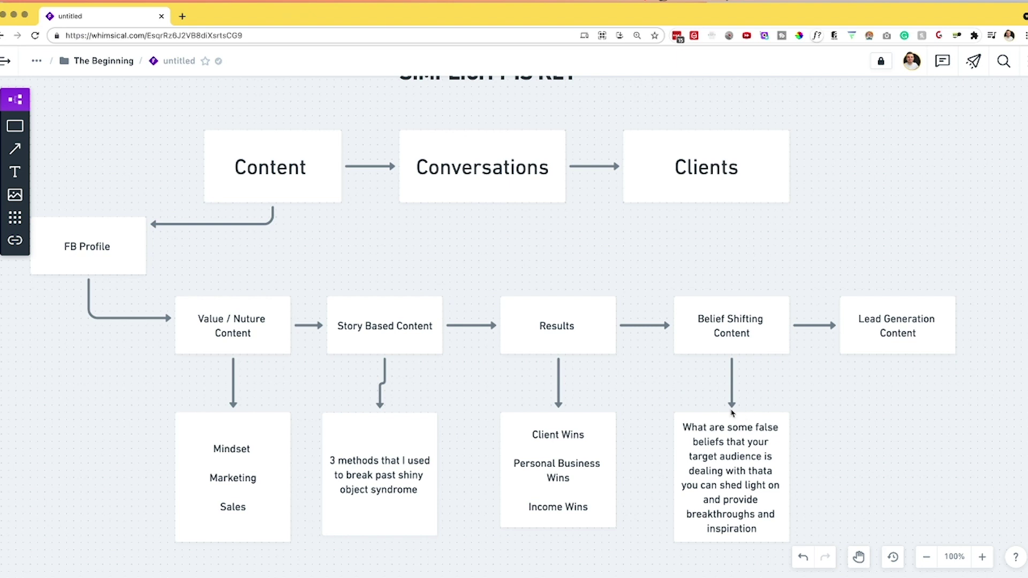
Step: Add an empty connected box below Lead Generation Content, stretched to match the others
left_click(886, 350)
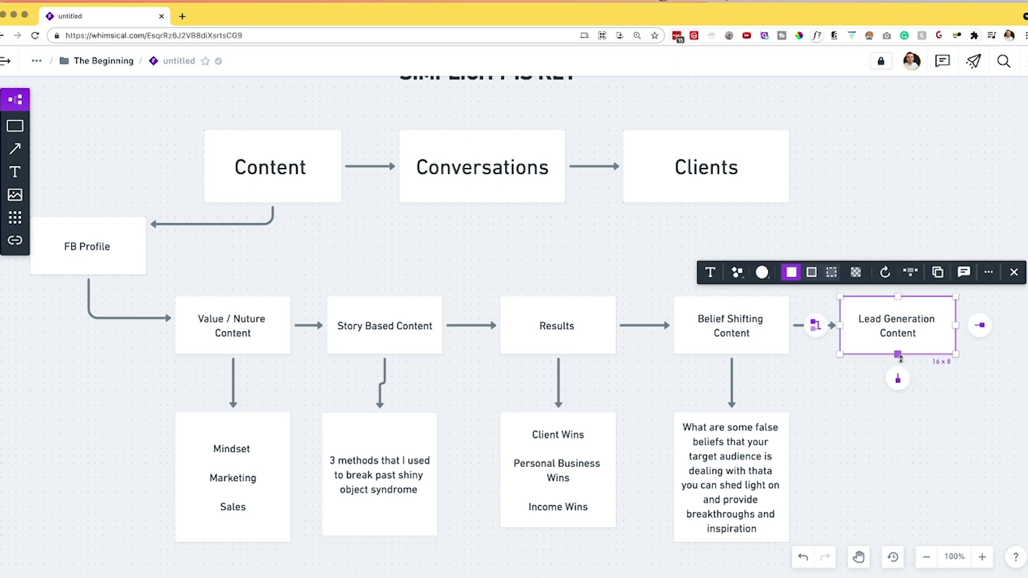
left_click(899, 374)
left_click_drag(904, 476, 904, 530)
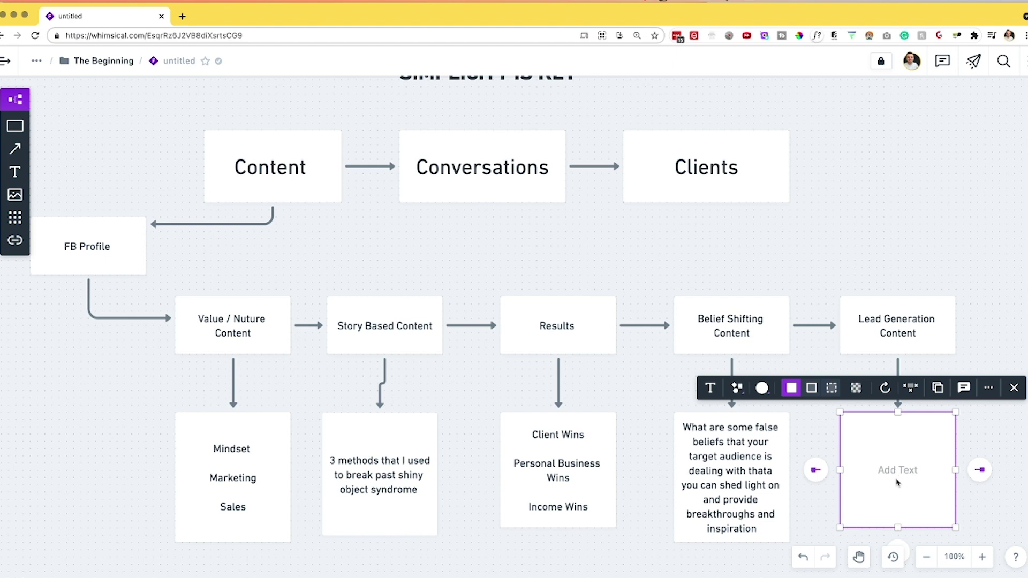
Step: Select the Value / Nuture, Story Based, Belief Shifting and Results boxes in turn
left_click(226, 332)
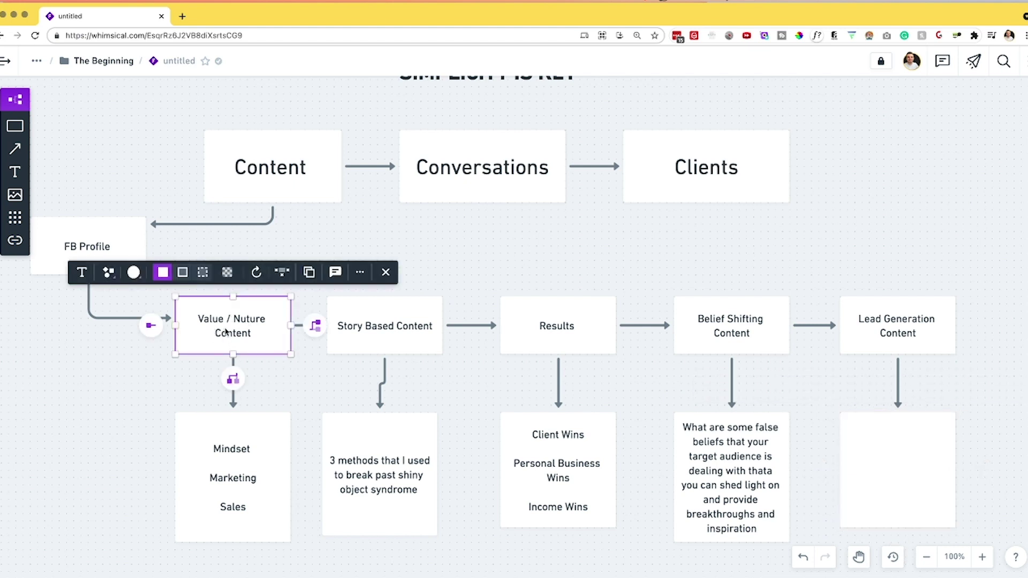
left_click(365, 333)
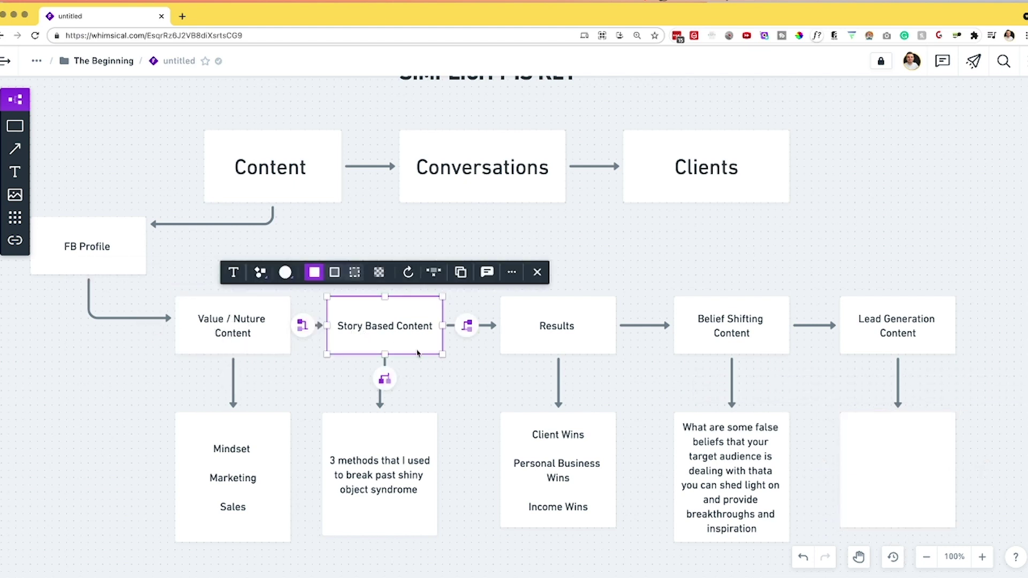
left_click(704, 332)
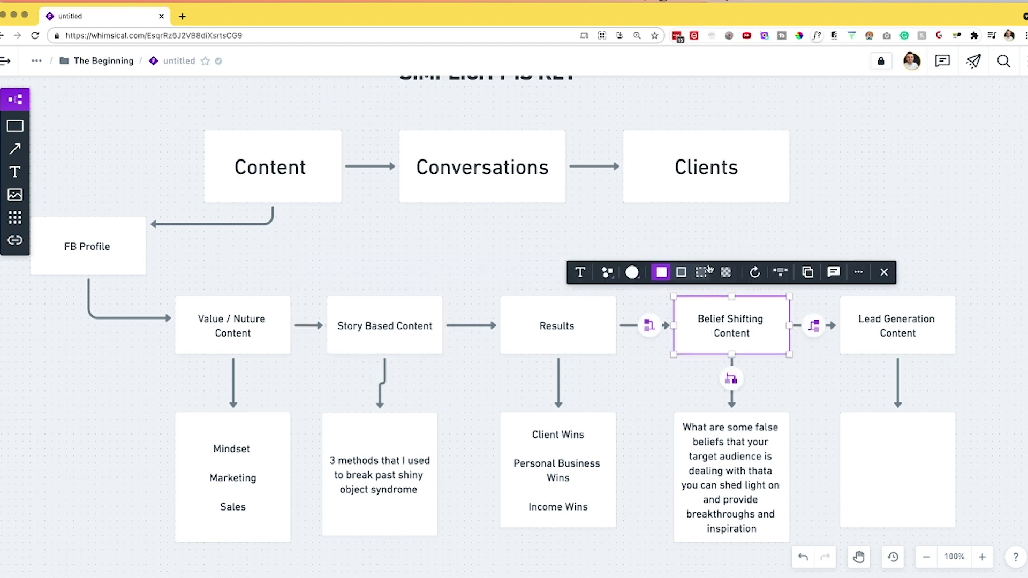
left_click(563, 325)
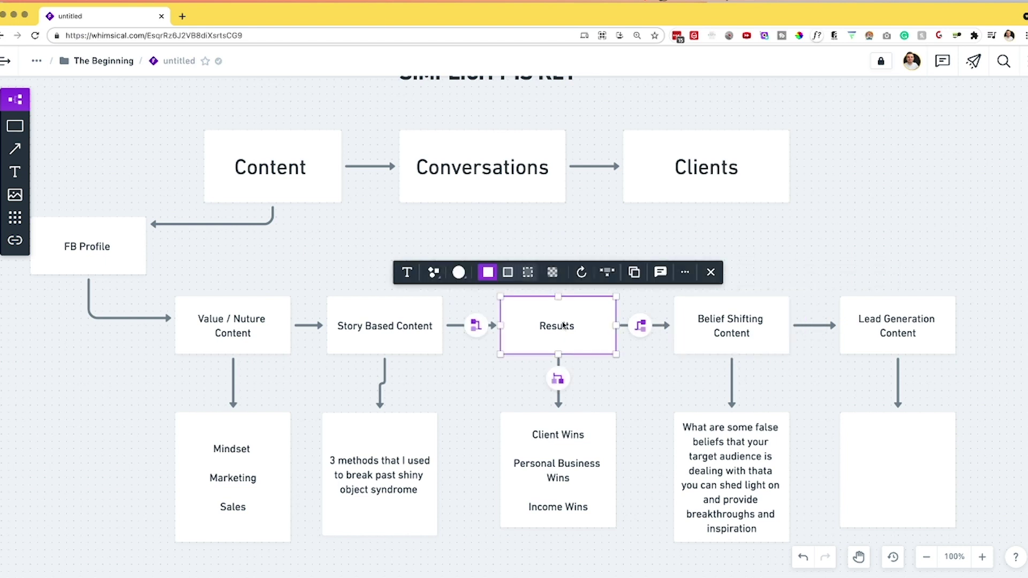